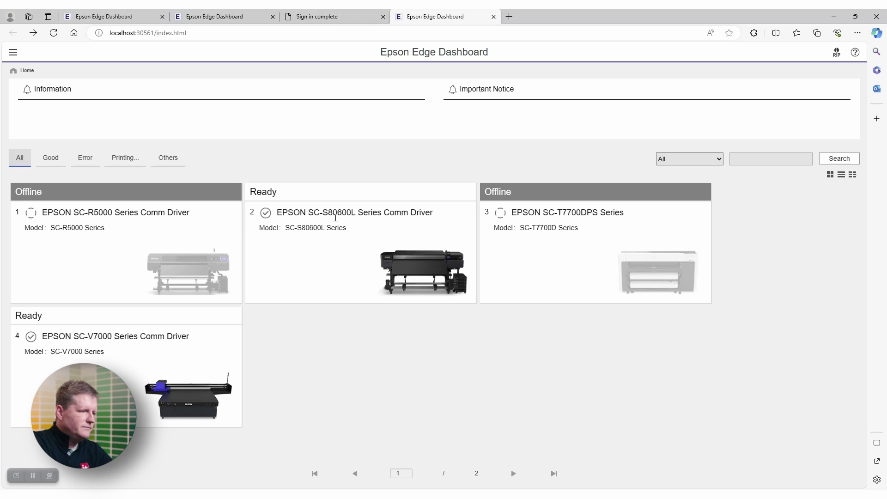
Step: In the SC-S80600L printer's media settings, search the downloadable EMX files for media vendor 3M
click(270, 193)
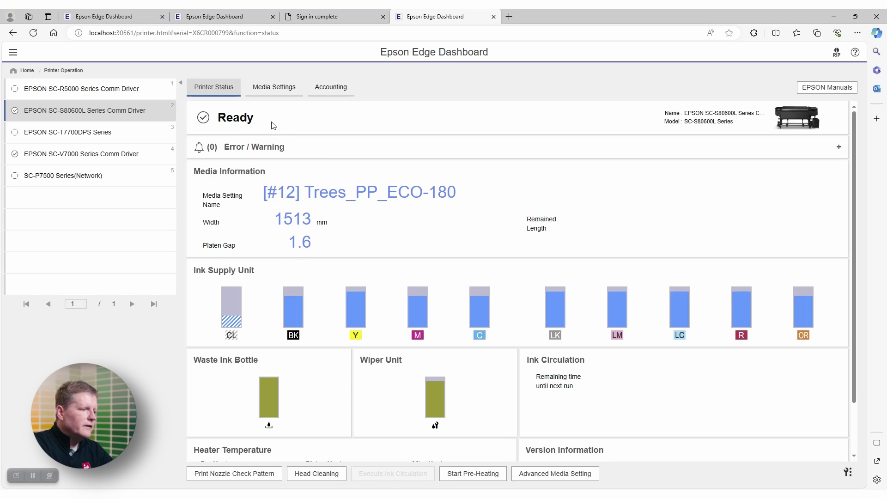
click(276, 91)
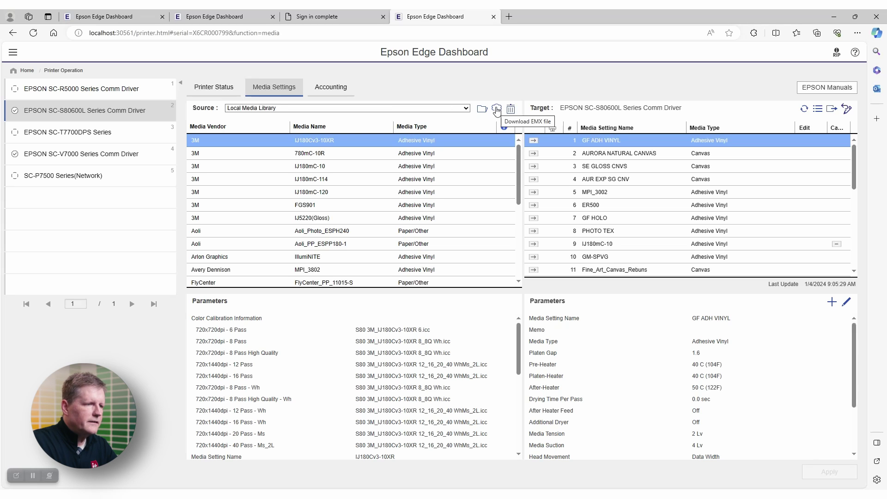
click(496, 110)
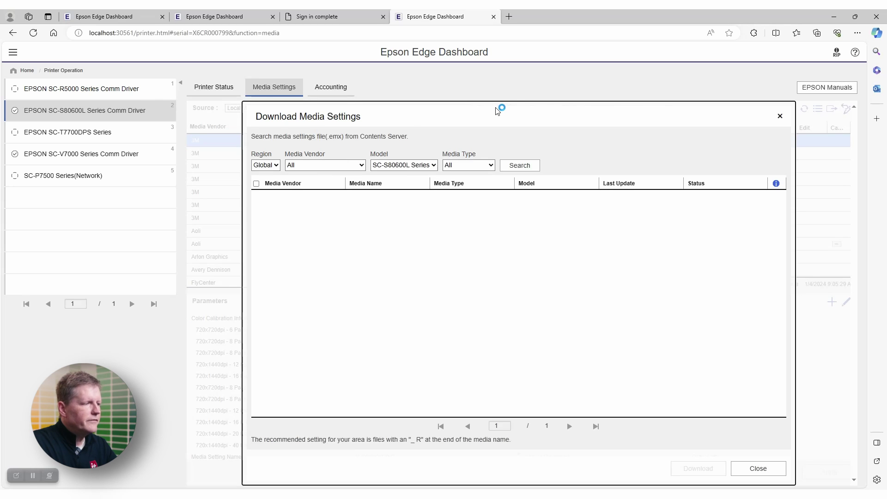
click(363, 167)
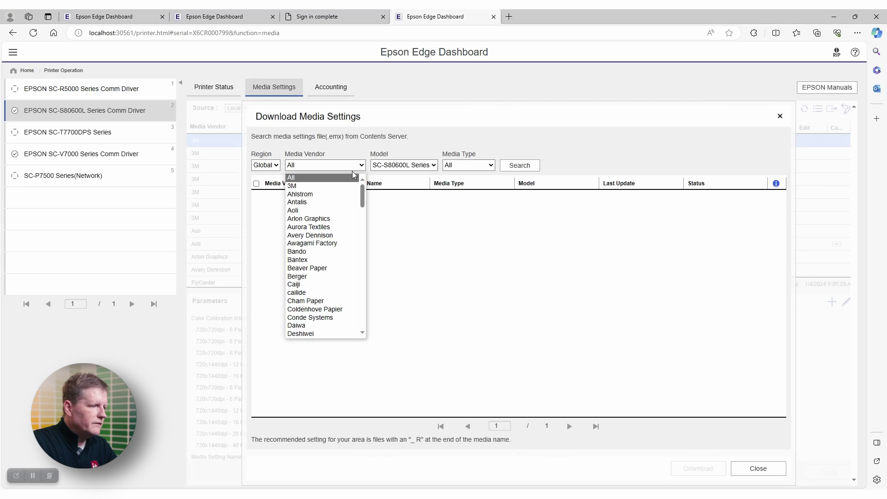
click(322, 185)
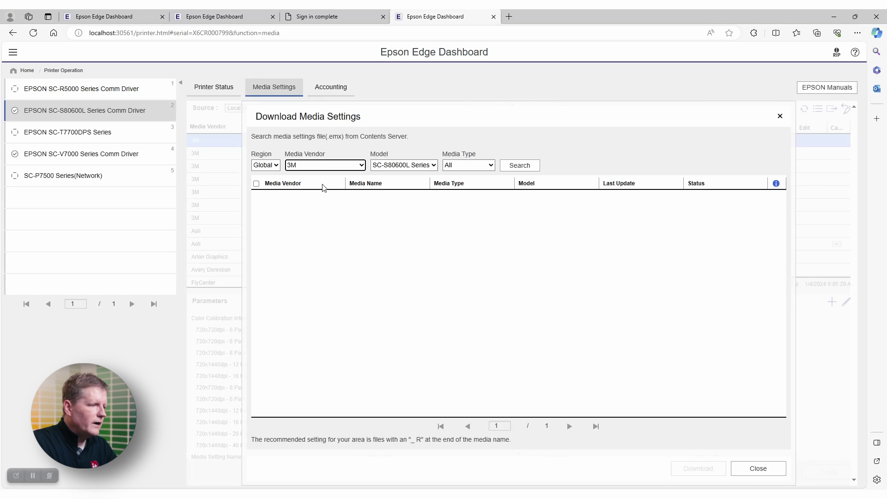
click(521, 168)
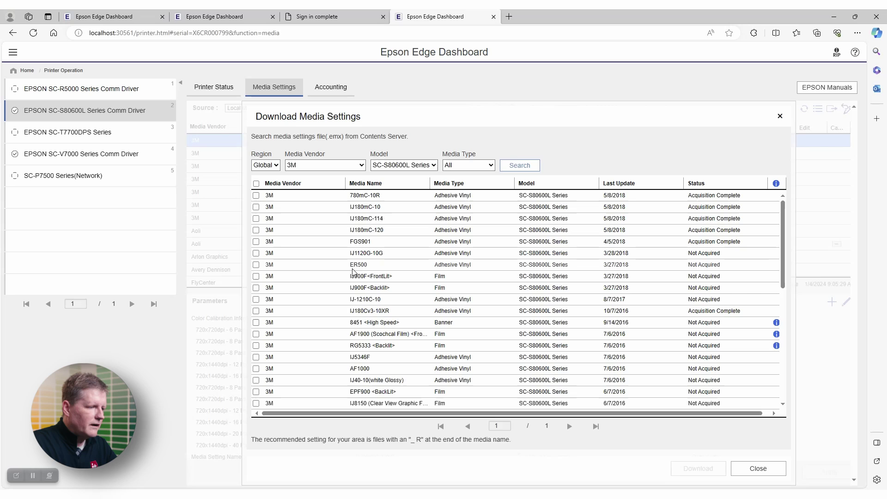
Step: Download the 3M ER500 adhesive vinyl media setting to the local media library and close the download dialog
click(256, 265)
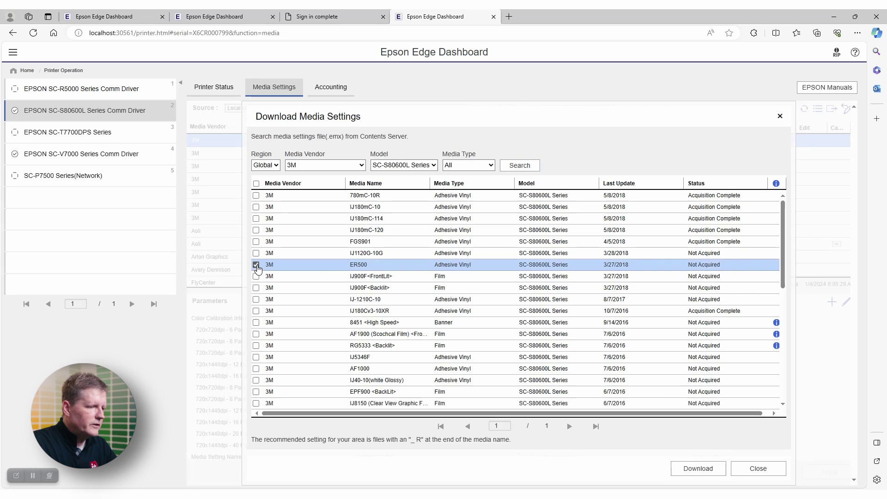
click(699, 470)
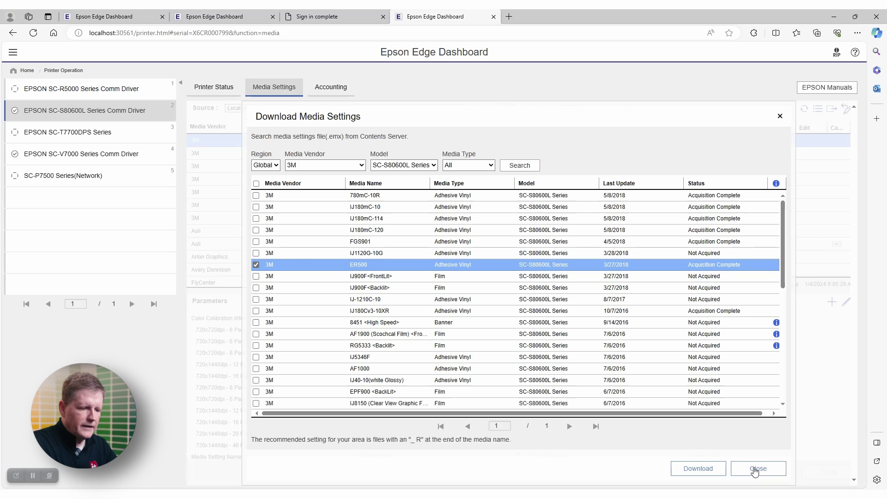
click(756, 470)
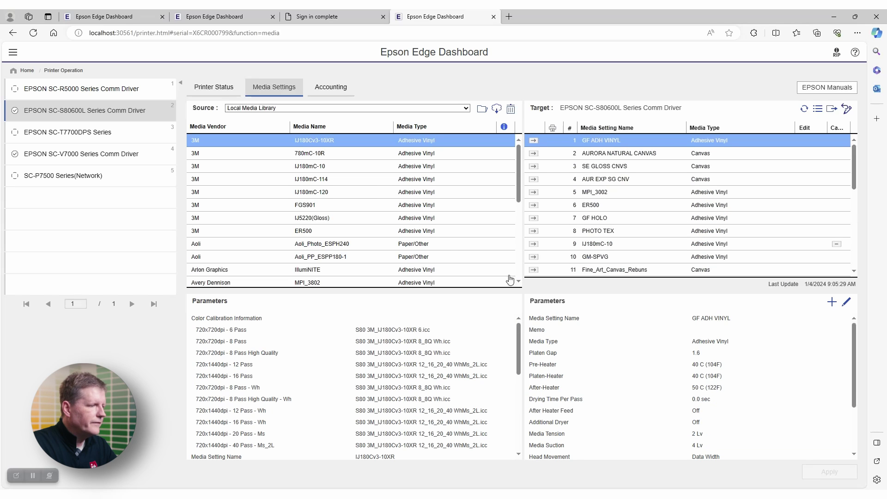
Step: Copy the 3M ER500 setting from the local library into printer slot 14 and apply the update to the printer
click(304, 232)
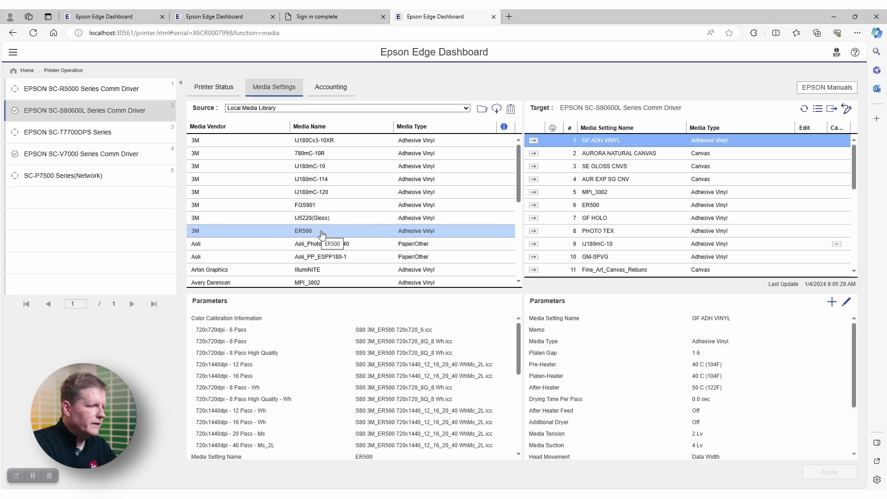
scroll(573, 233, down, 3)
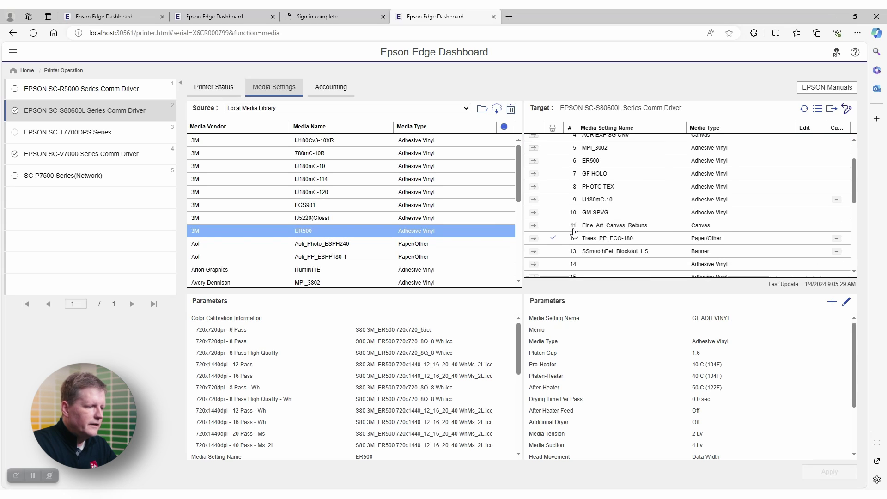
scroll(574, 233, down, 1)
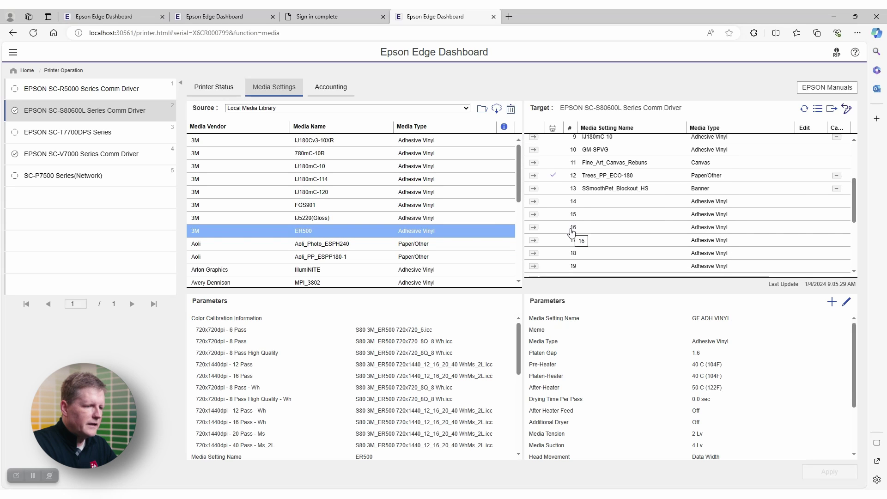
scroll(571, 233, up, 1)
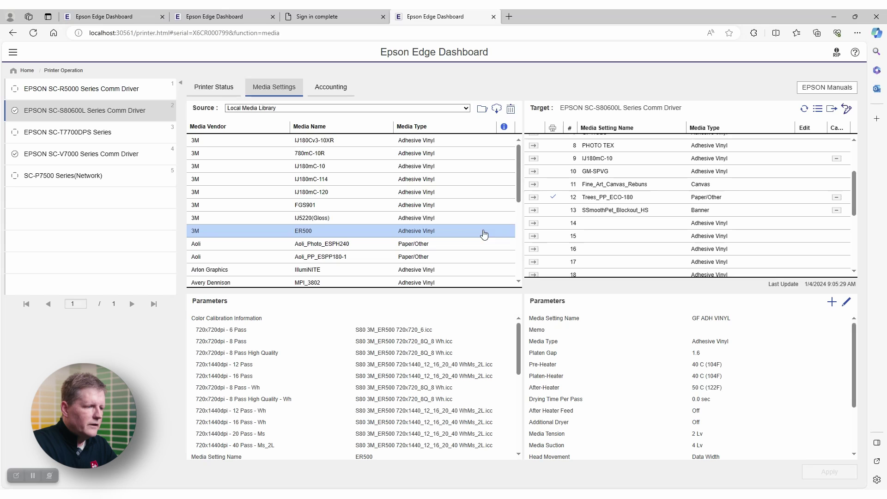
drag(478, 226, 545, 227)
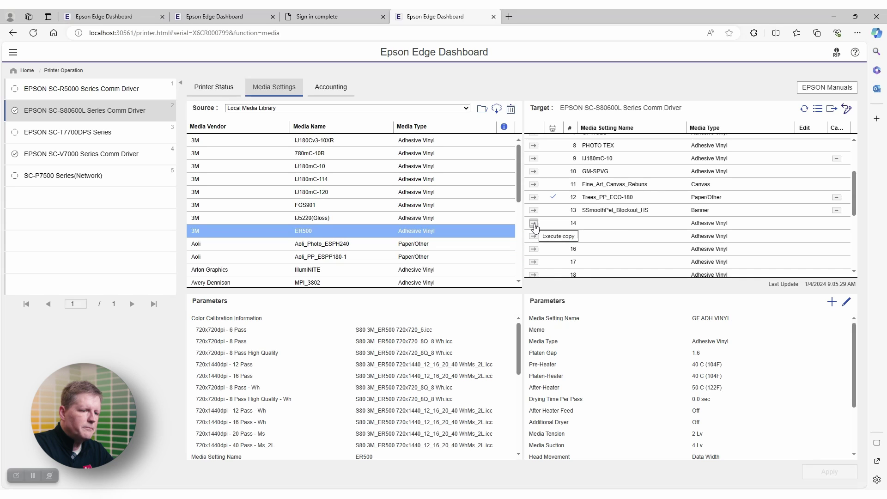
click(534, 224)
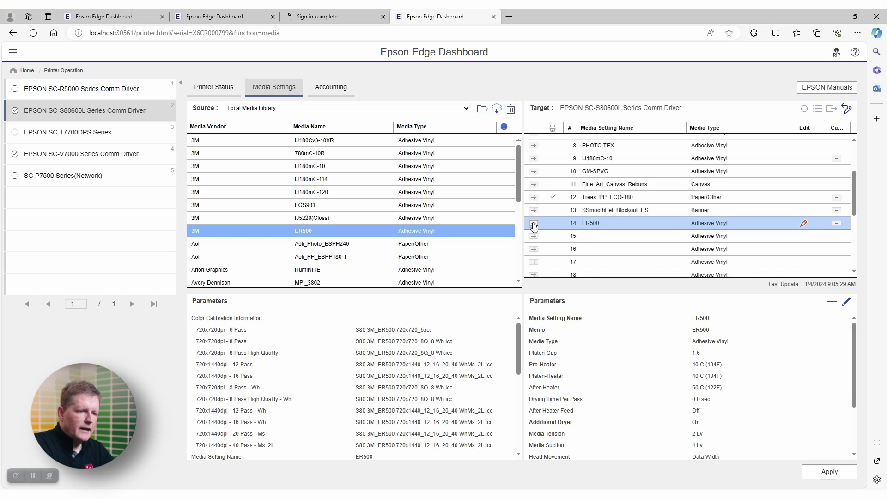
click(828, 475)
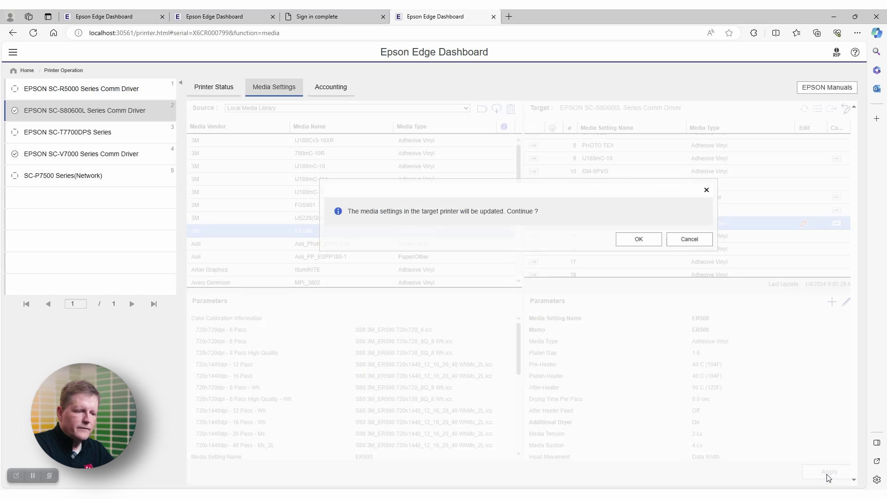
click(634, 241)
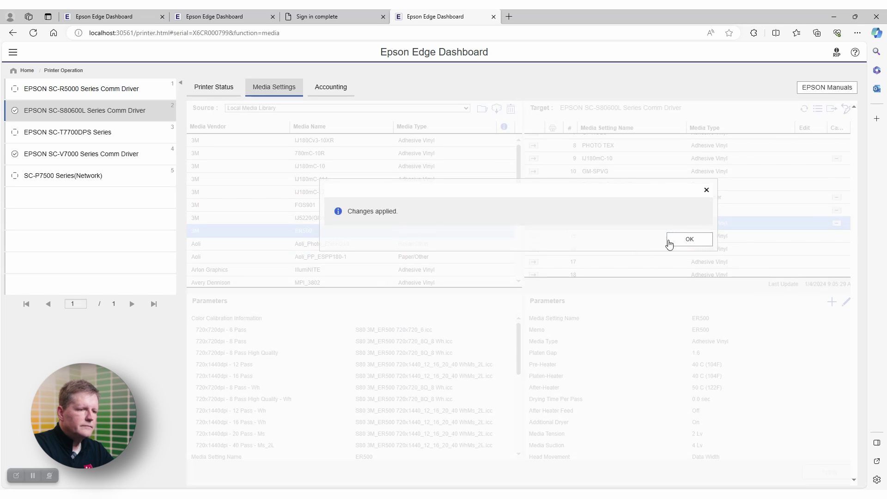
click(683, 241)
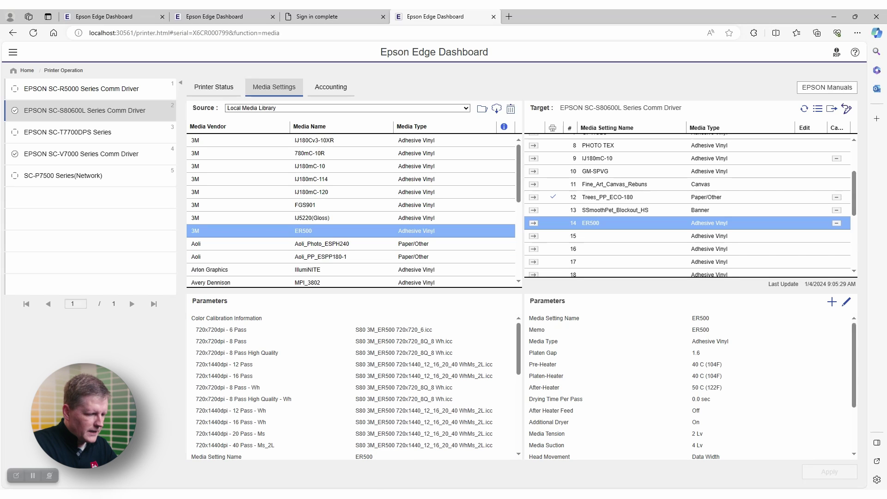
Step: Switch to Thrive RIP-Queue and open the Global Printer Options in the EPSON SureColor S80600L's device features
click(461, 495)
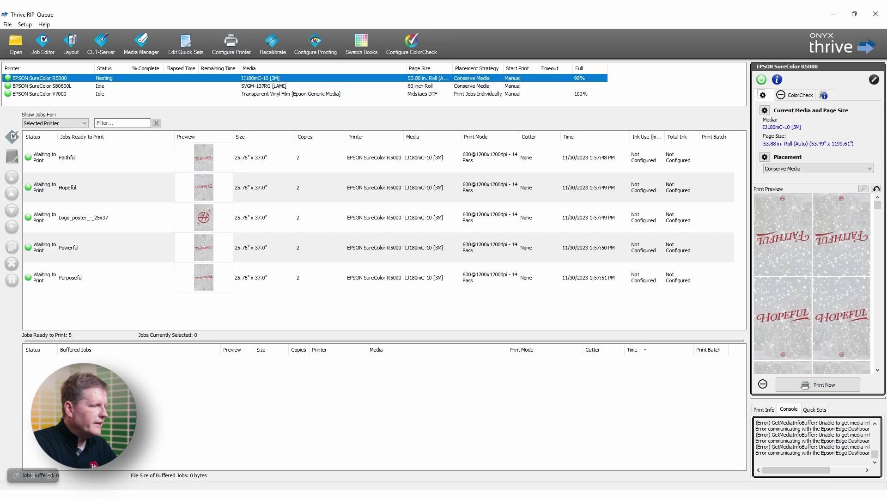
click(60, 87)
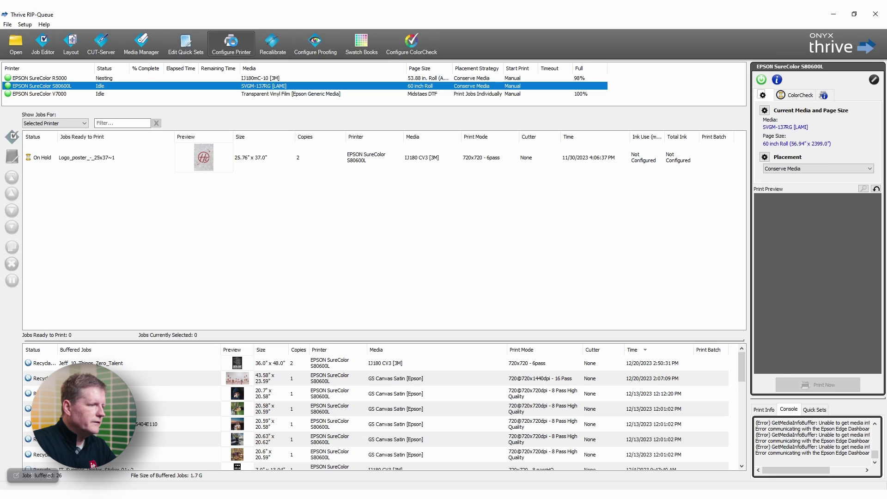
click(232, 43)
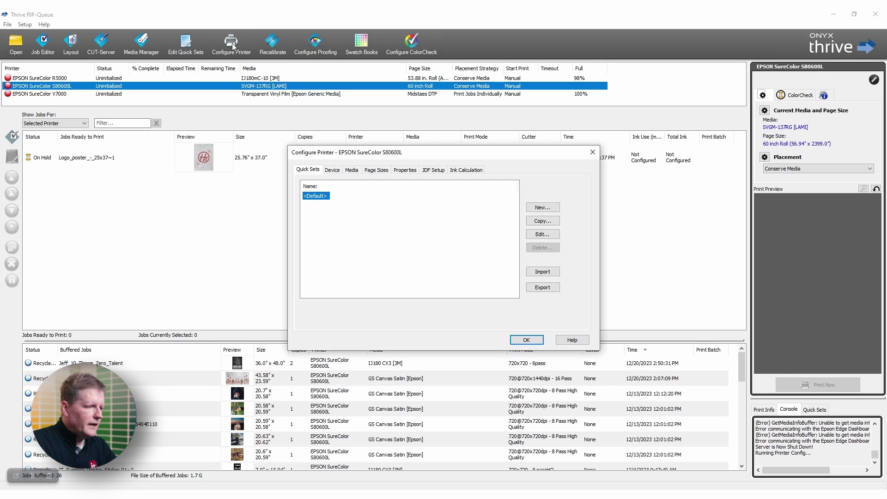
click(332, 170)
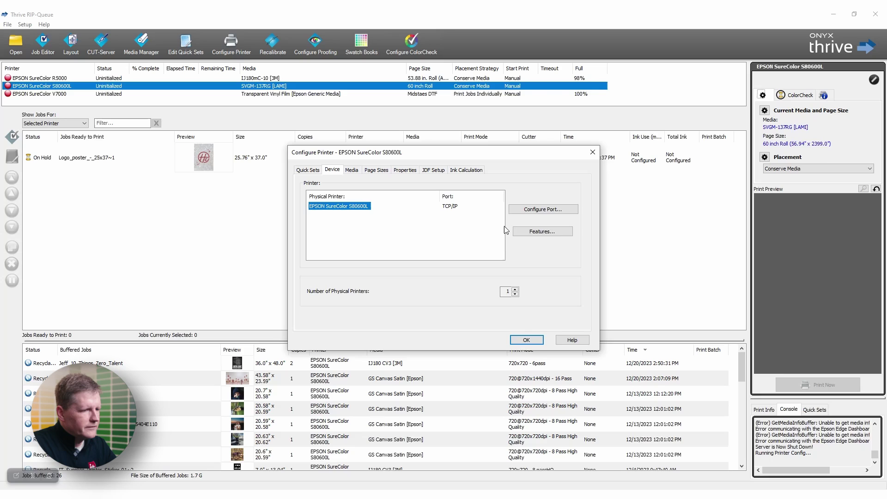
click(544, 232)
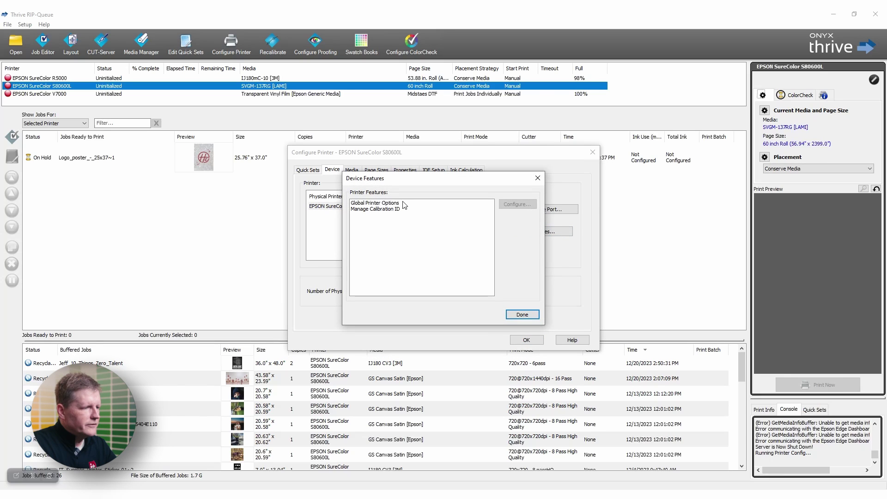
click(382, 204)
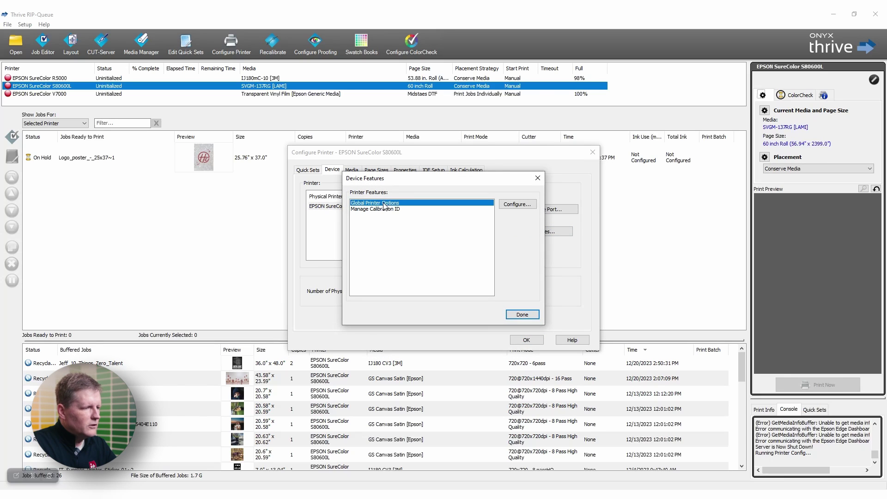
click(516, 204)
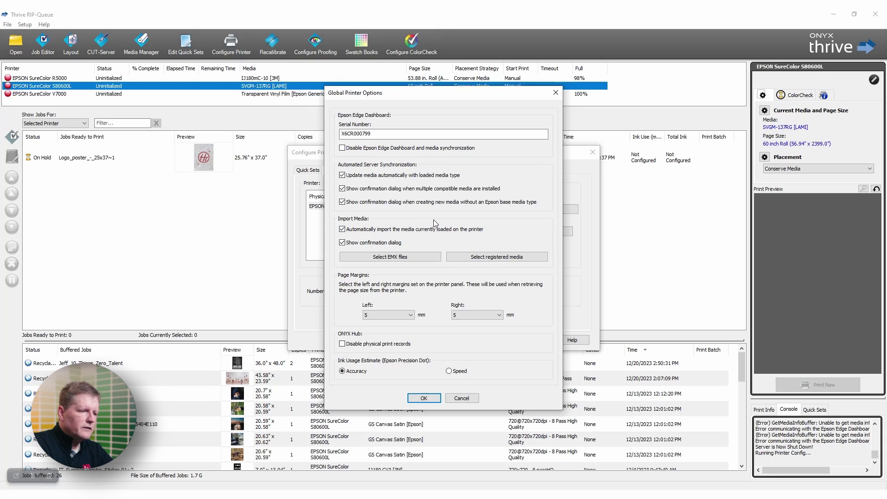
Step: Import the second plain (3M - Adhesive Vinyl) ER500 profile from the registered media and close the printer configuration
click(486, 257)
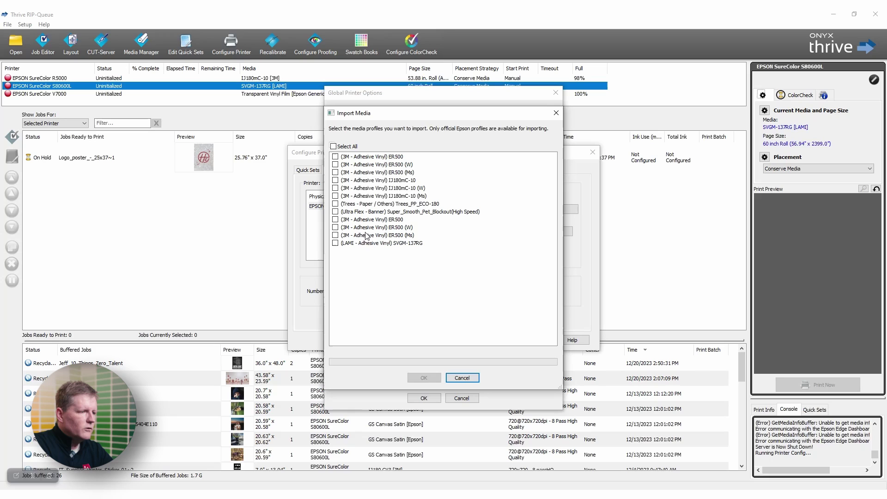
click(336, 220)
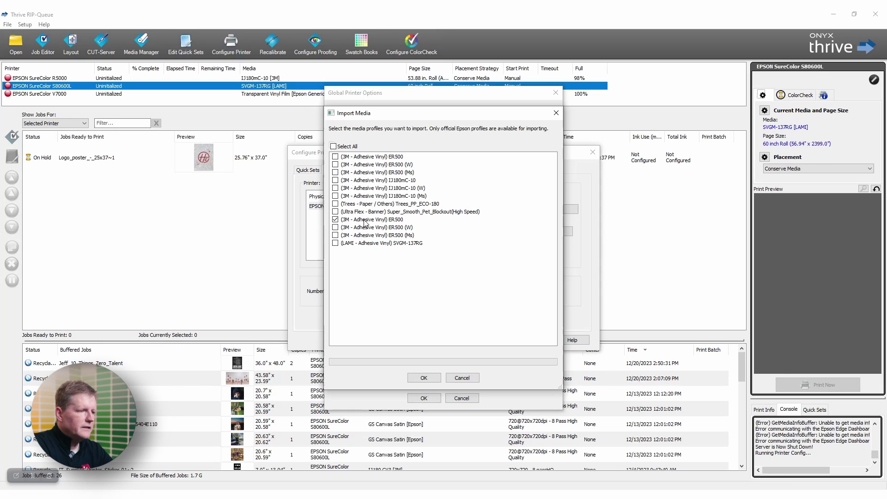
click(425, 378)
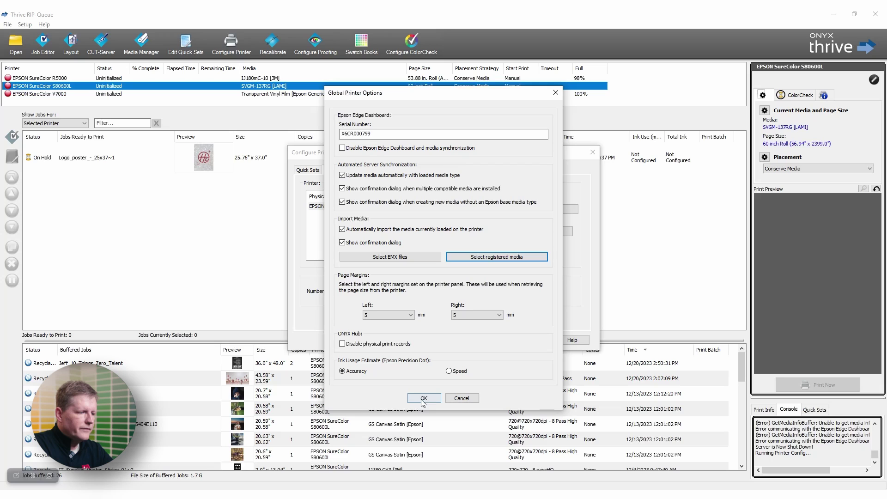
click(421, 397)
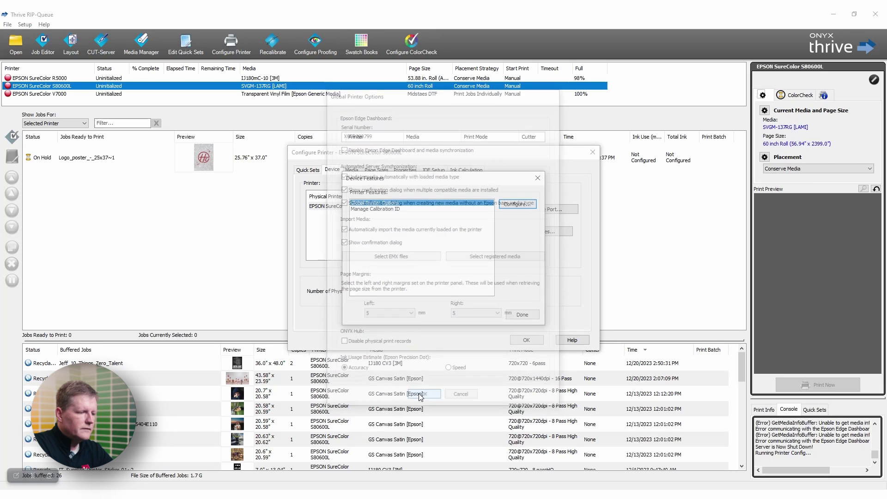
click(529, 318)
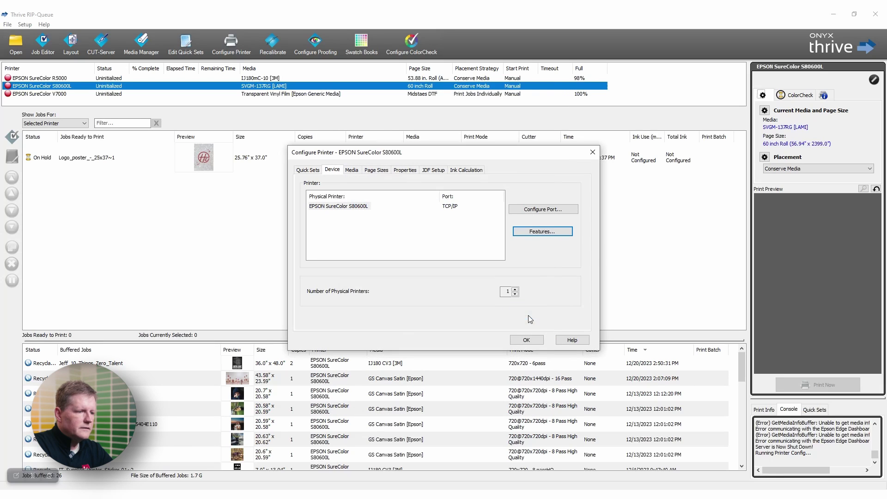
click(526, 340)
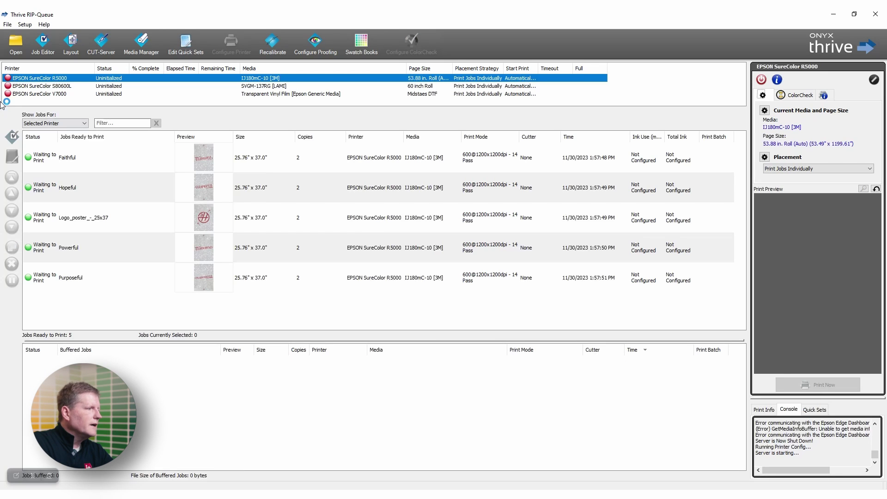
Step: Set the EPSON SureColor S80600L's current media to ER500 from the 3M media group
click(37, 87)
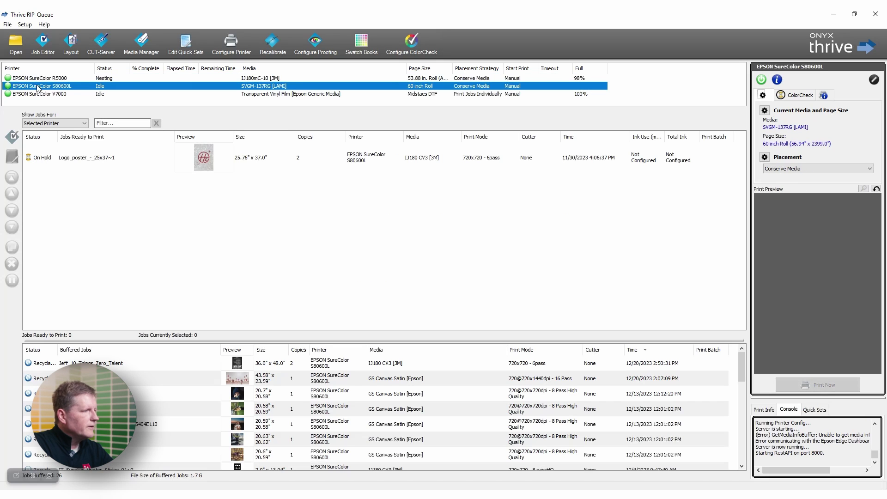
click(764, 111)
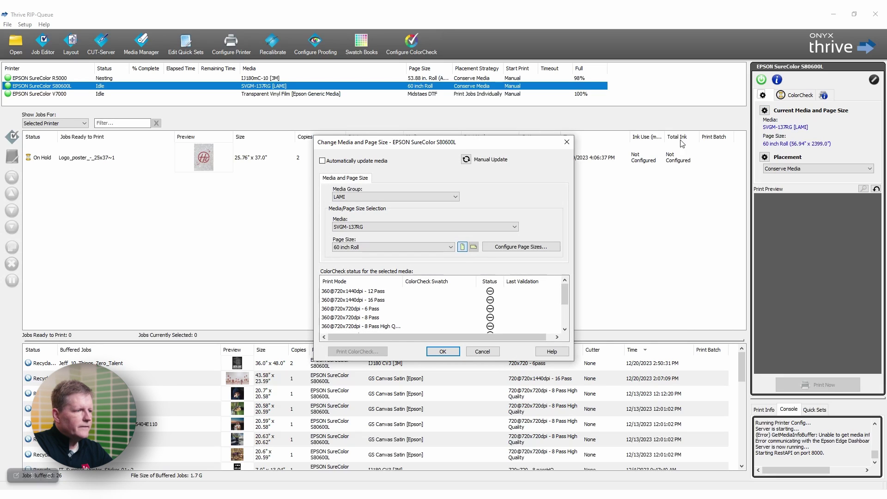
click(456, 198)
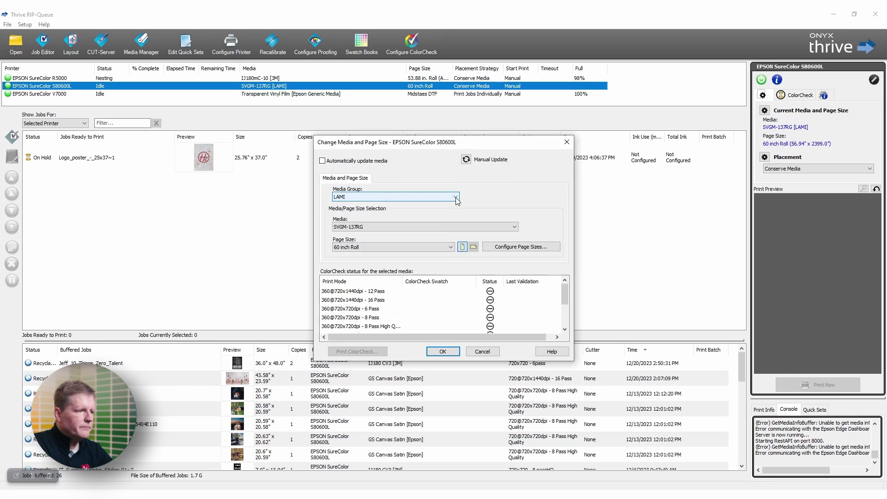
click(456, 198)
click(456, 197)
click(421, 212)
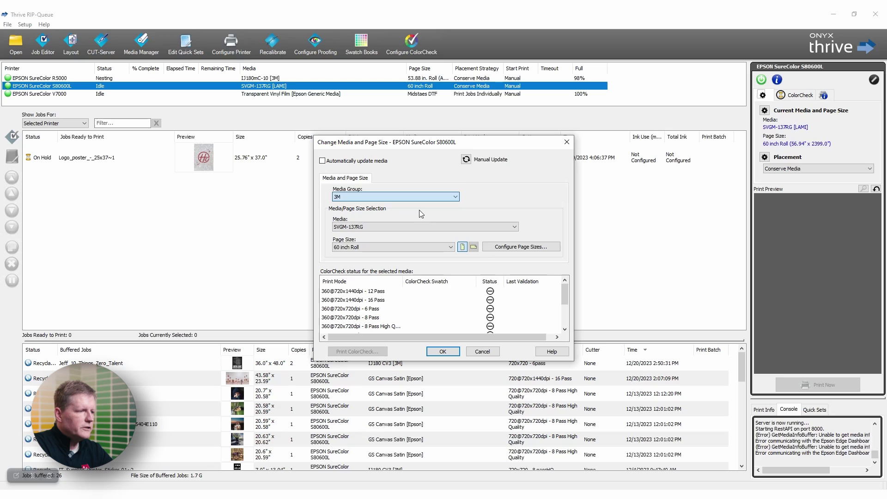
click(415, 227)
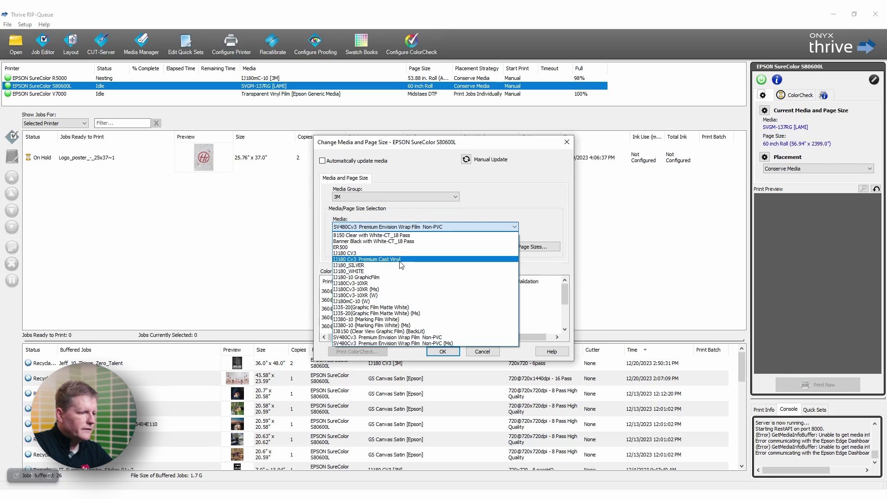
click(349, 247)
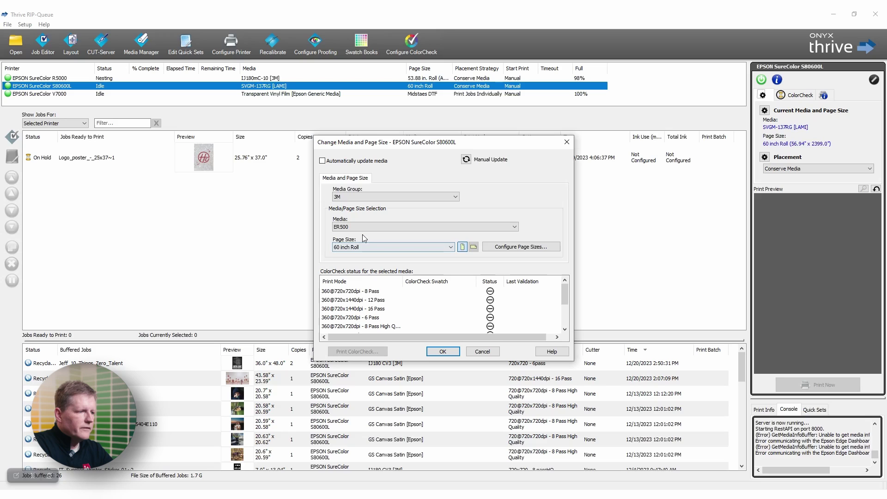